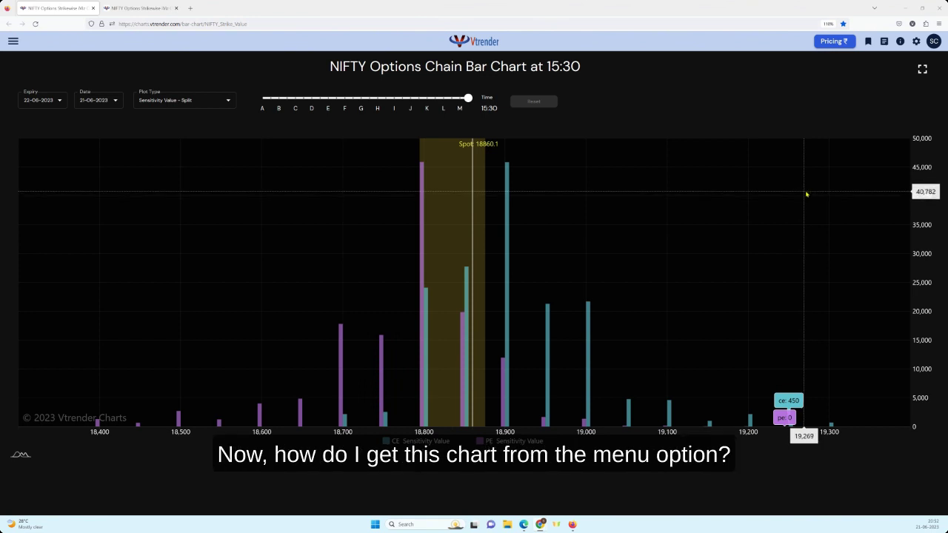
Bring up the Dashboard chart-page menu, with NF Options Strikewise iViz Charts as the current page
left_click(13, 41)
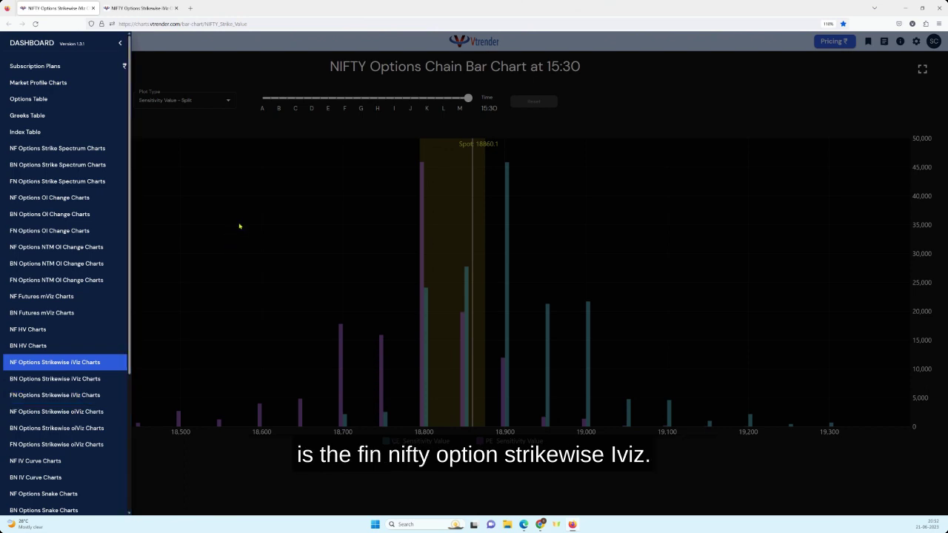
left_click(334, 257)
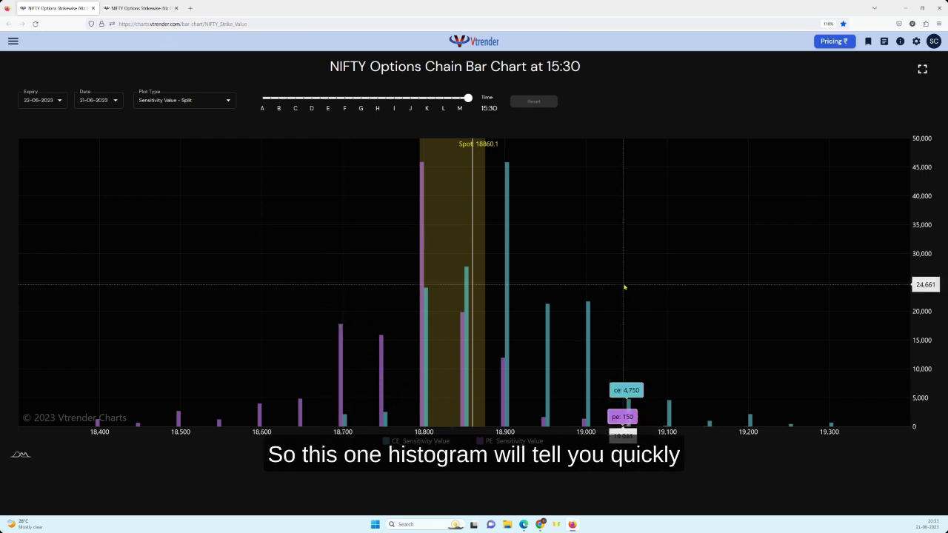
mouse_move(421, 289)
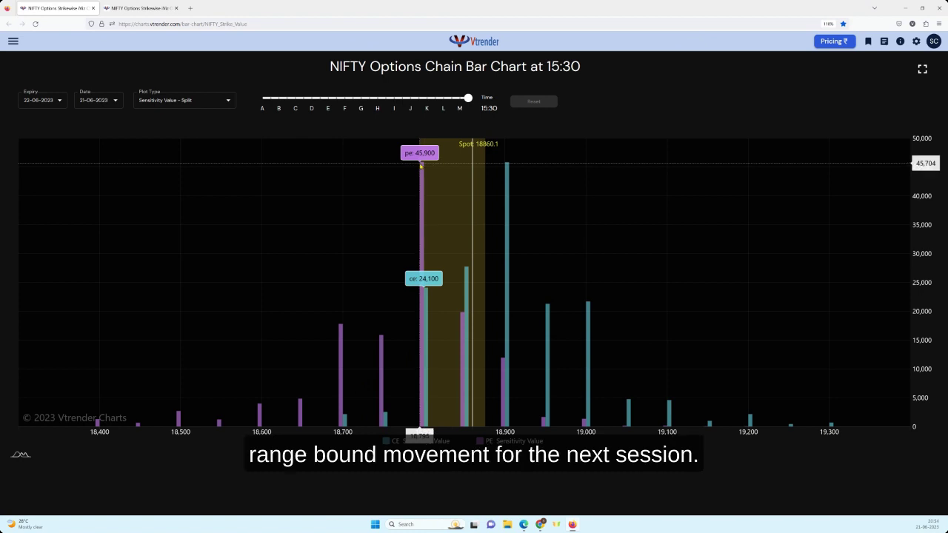
Set the NIFTY chart's Plot Type to Sensitivity Value - Sum
left_click(225, 103)
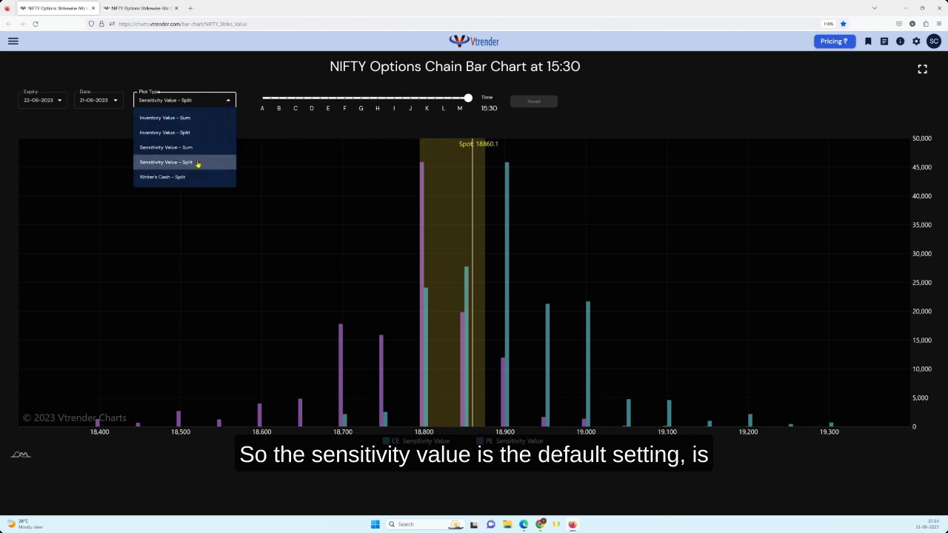
left_click(192, 148)
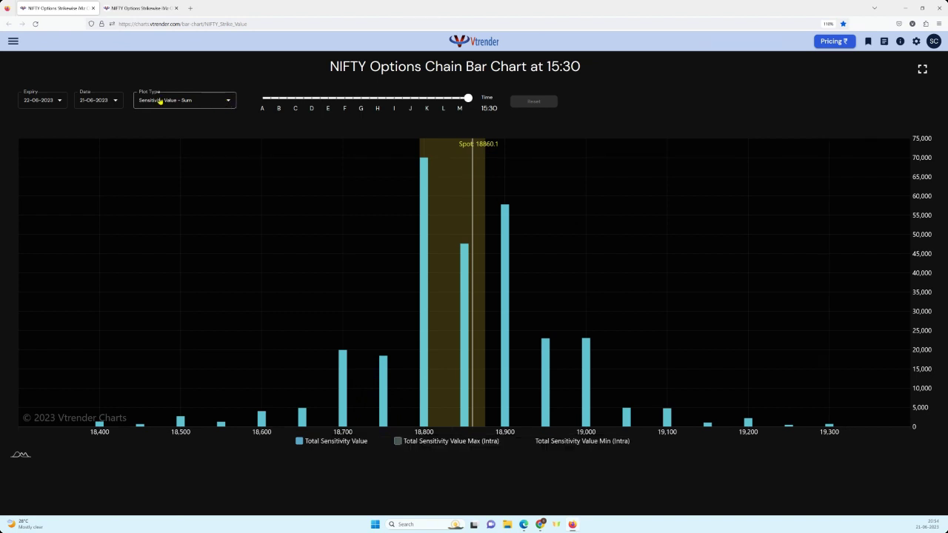
Switch to the 29-06-2023 expiry and plot Sensitivity Value - Split
left_click(58, 102)
left_click(40, 133)
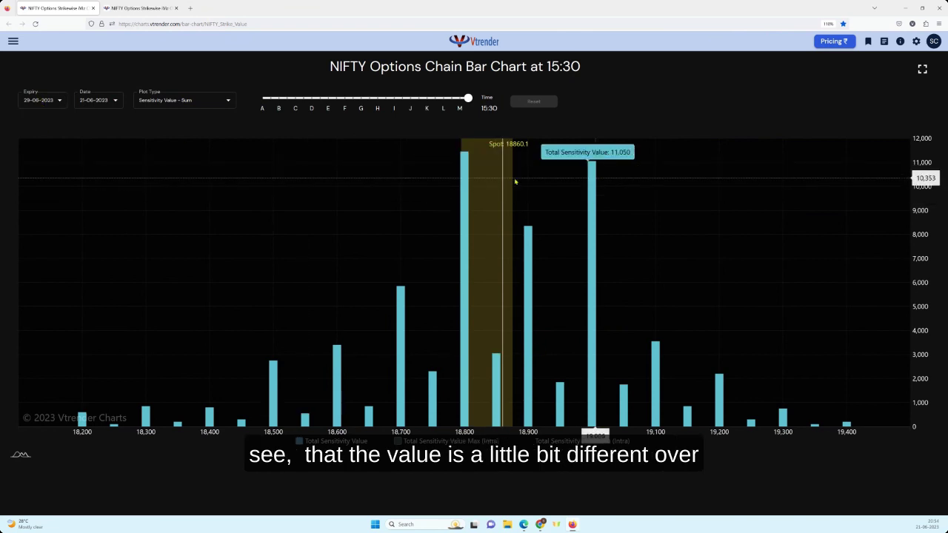
left_click(192, 101)
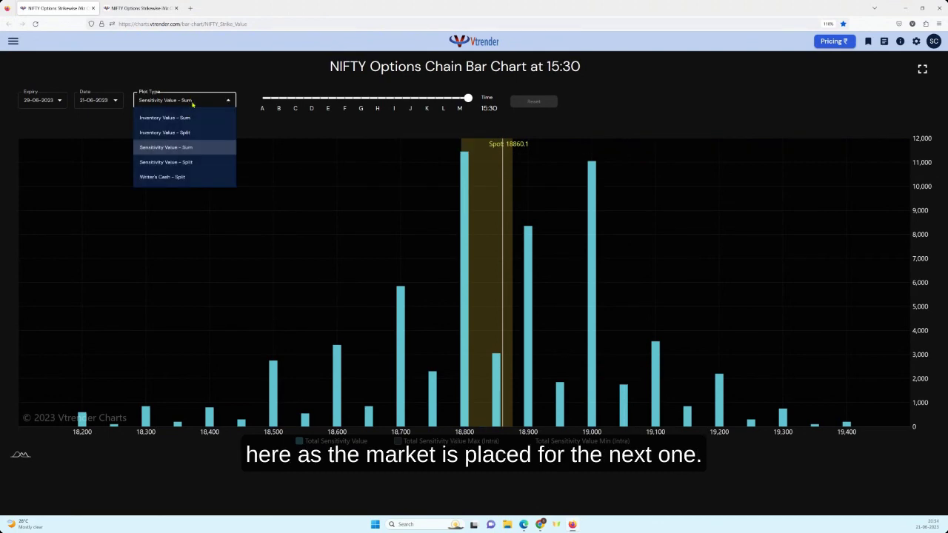
left_click(190, 161)
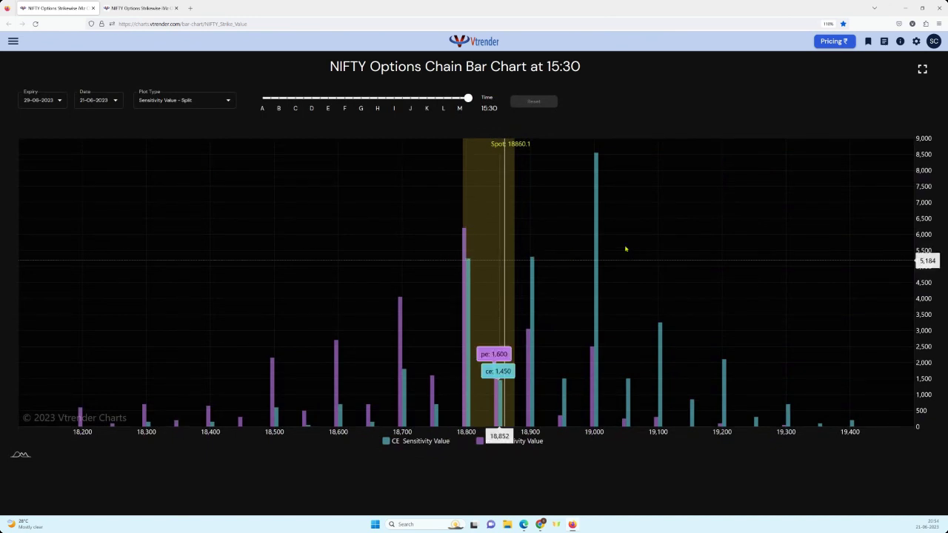
mouse_move(592, 297)
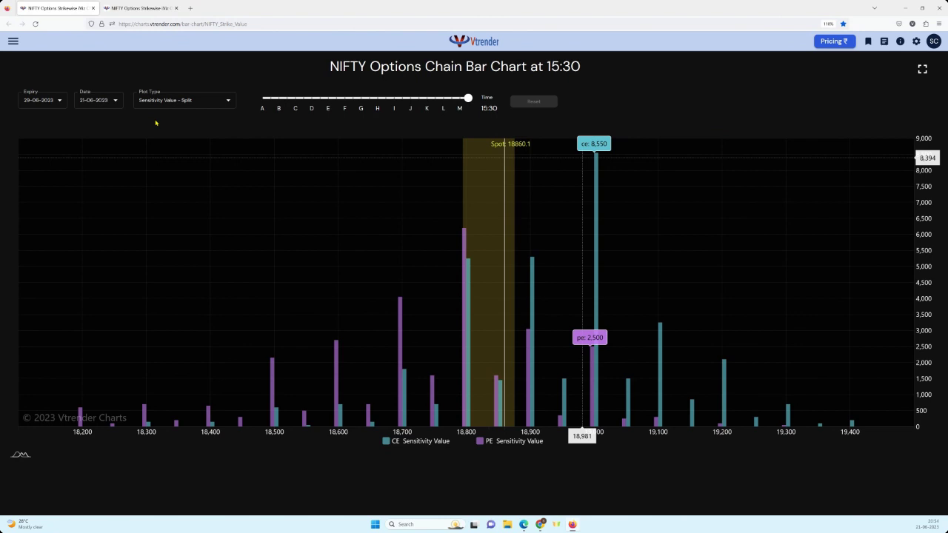
Check the trading-date list without changing it, then return the expiry to 22-06-2023
left_click(117, 104)
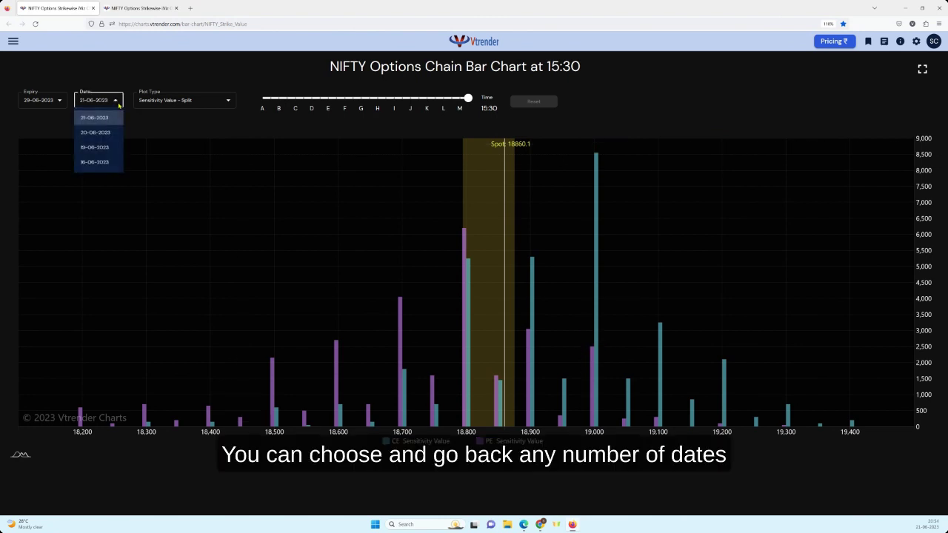
left_click(204, 136)
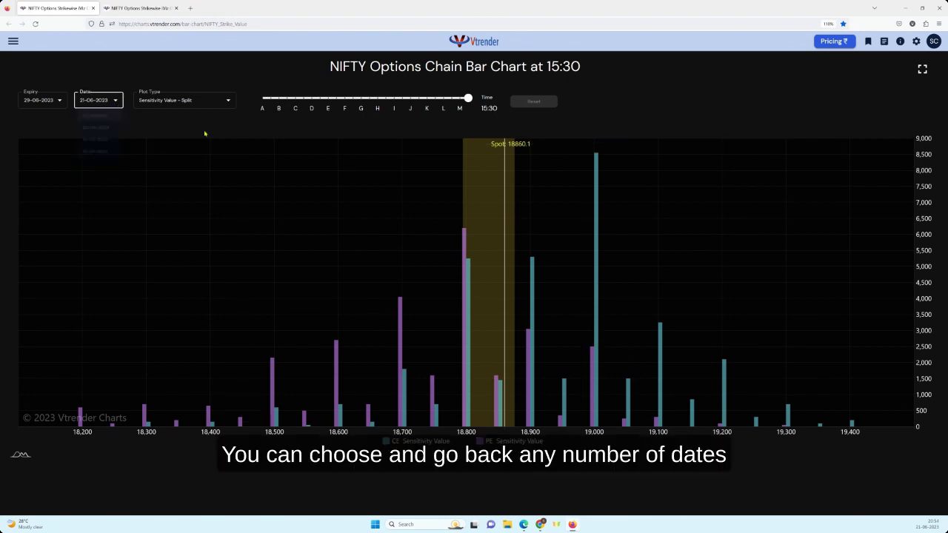
left_click(40, 100)
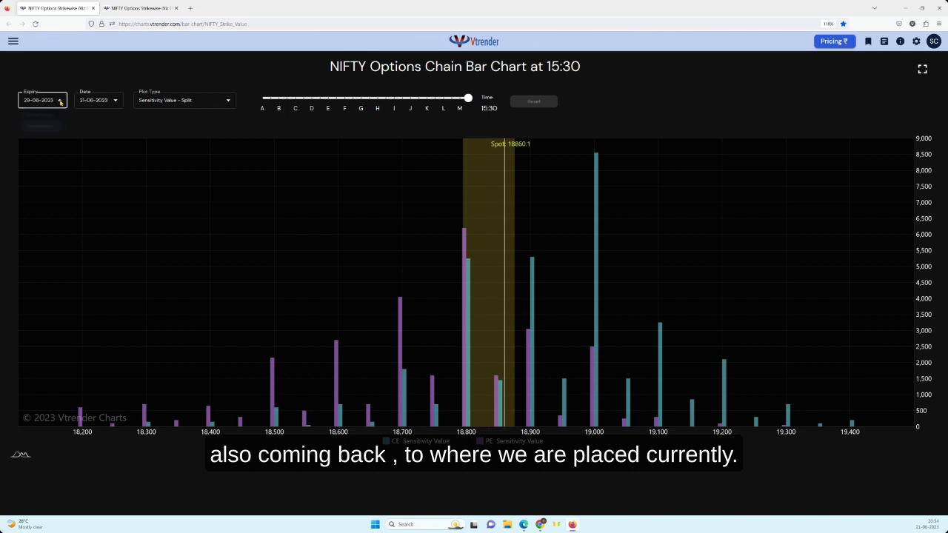
left_click(49, 121)
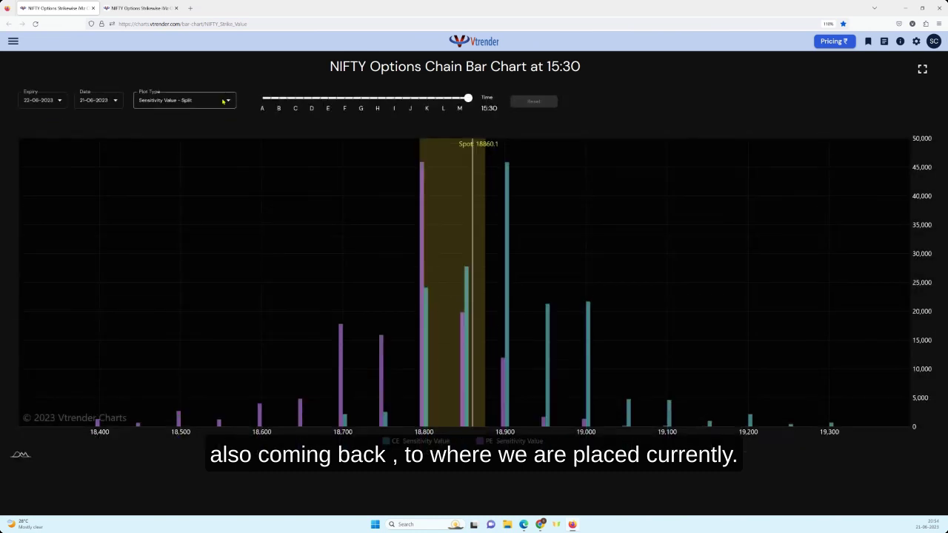
Try Inventory Value - Sum and - Split, then settle on Writer's Cash - Split
left_click(223, 101)
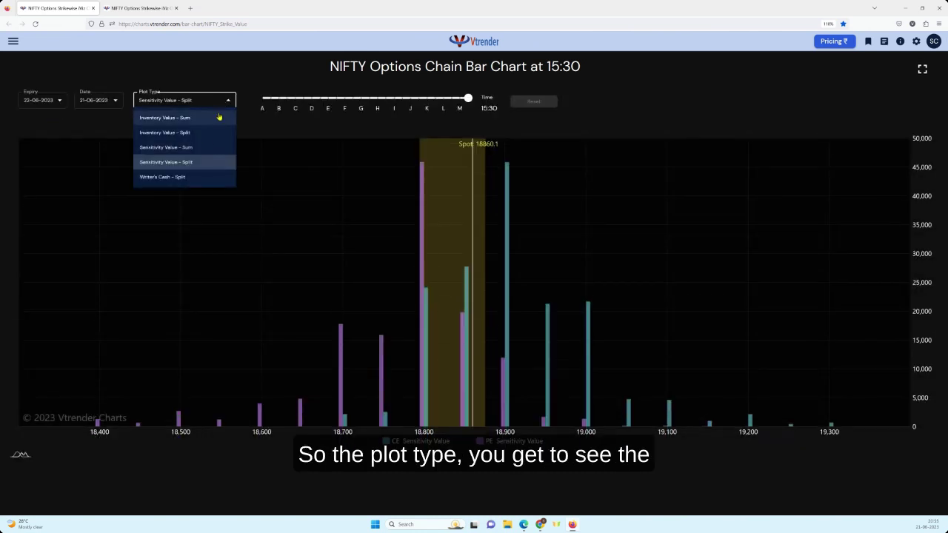
left_click(188, 120)
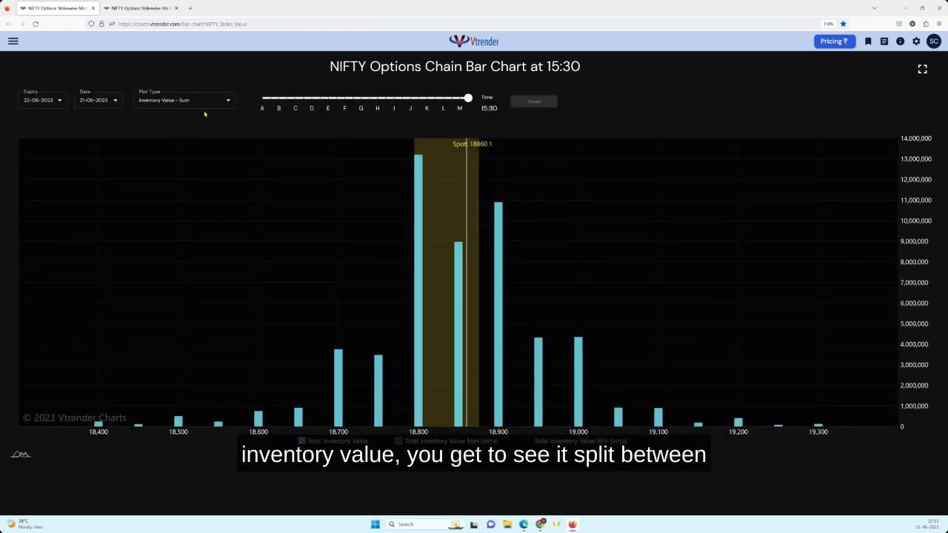
left_click(201, 101)
left_click(182, 135)
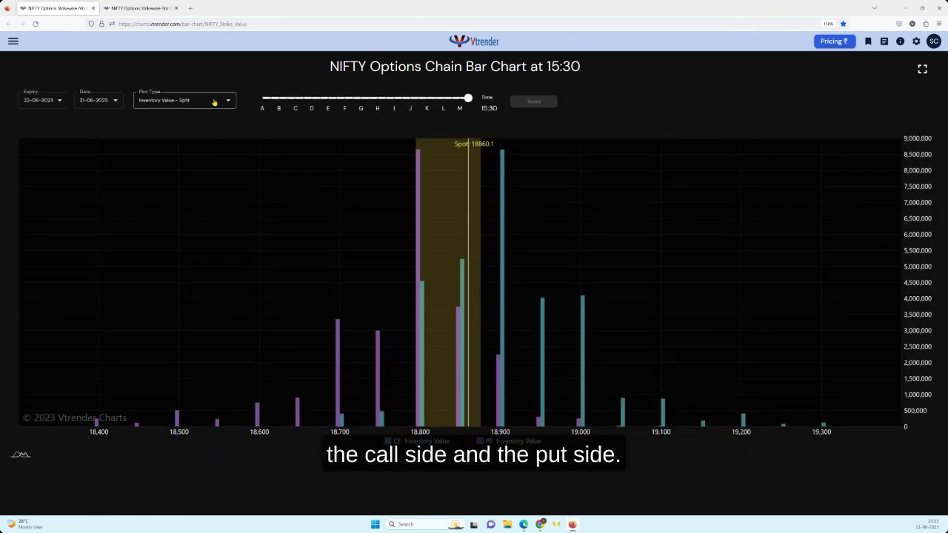
left_click(214, 102)
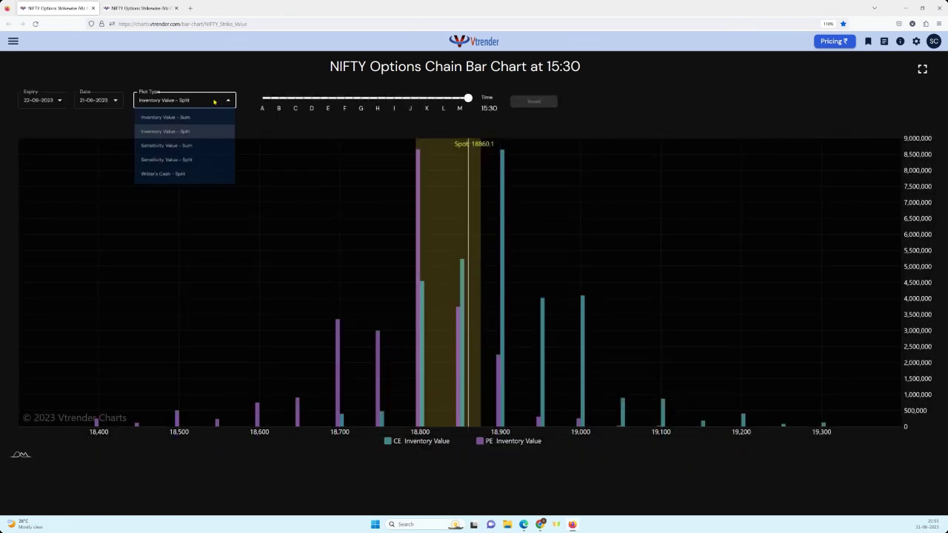
left_click(178, 178)
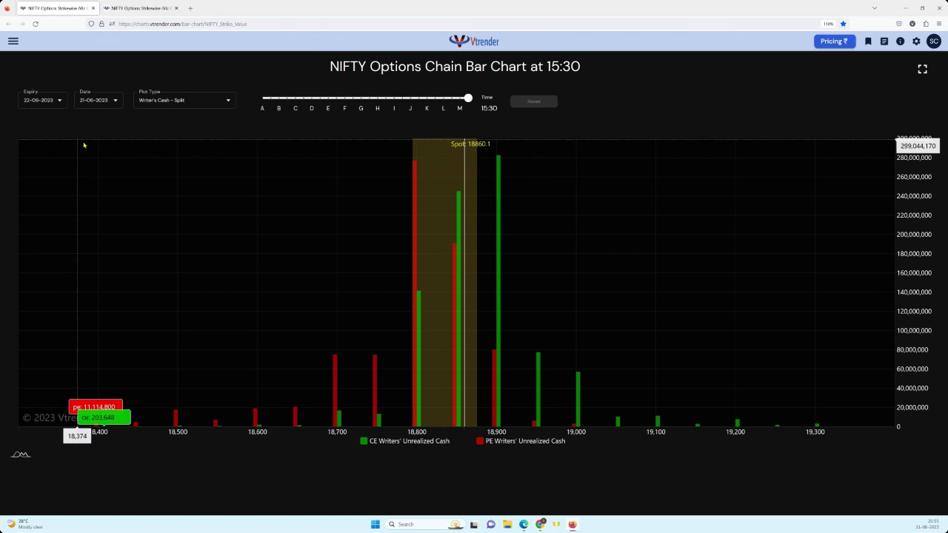
left_click(139, 8)
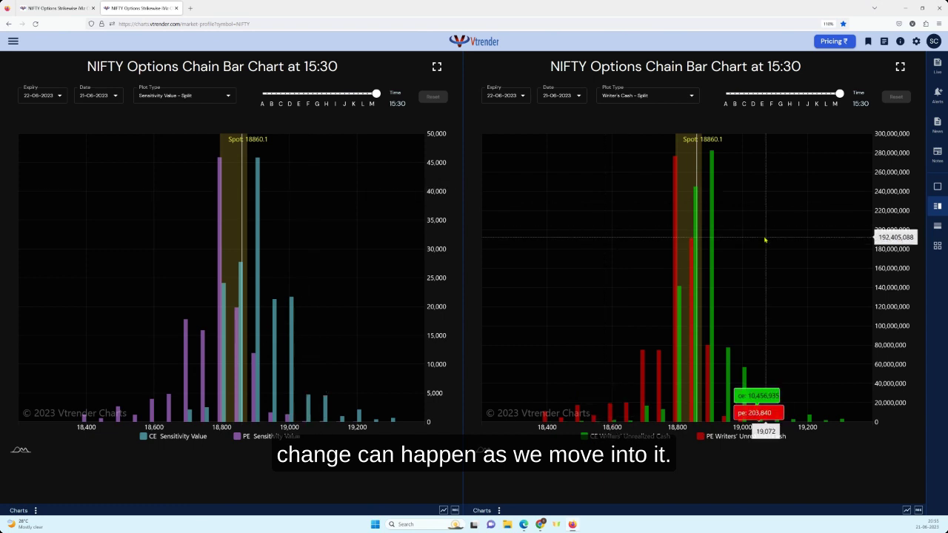
Set both panes to 12:45 and switch their Date to 19-06-2023
left_click(327, 94)
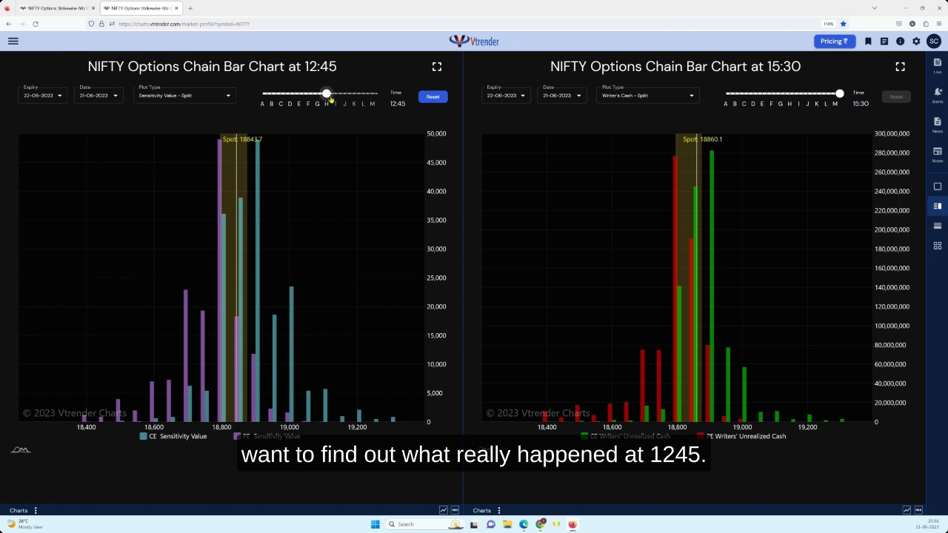
left_click(790, 95)
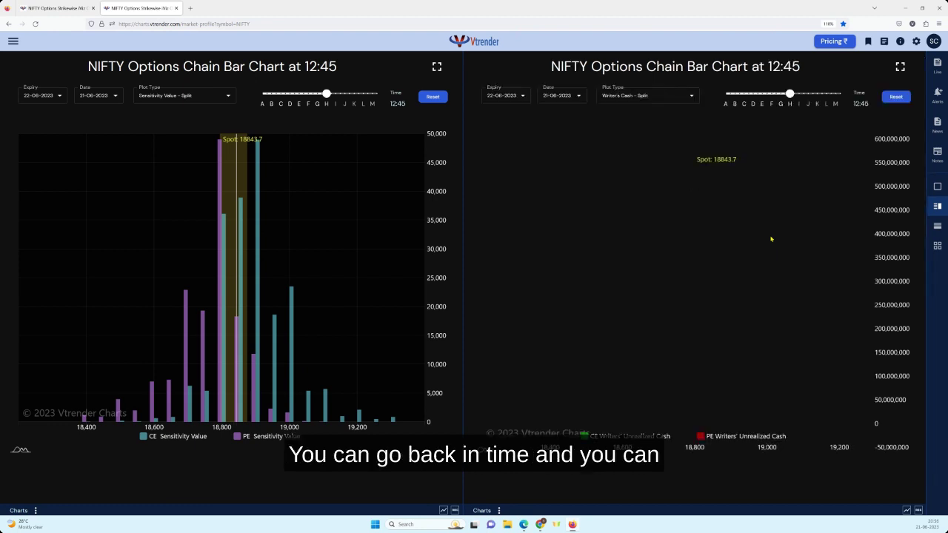
left_click(570, 95)
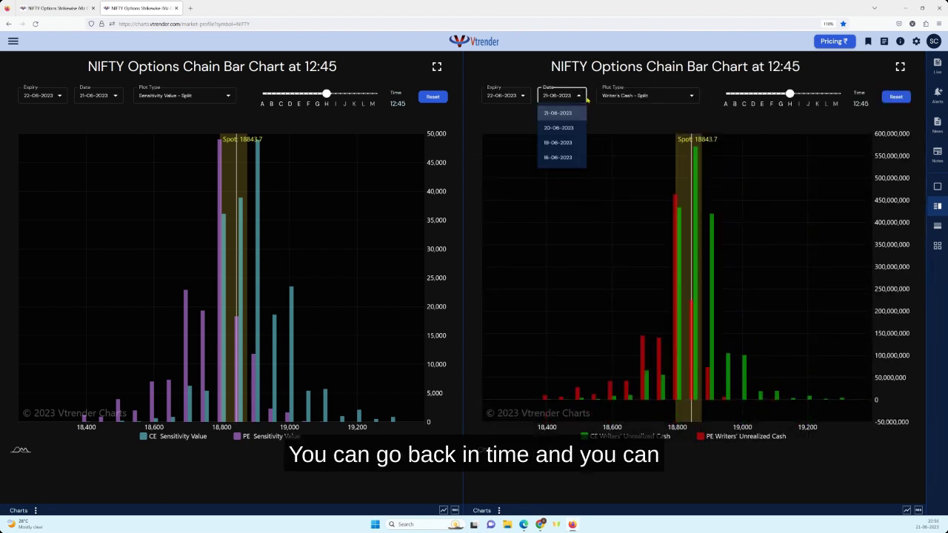
left_click(564, 143)
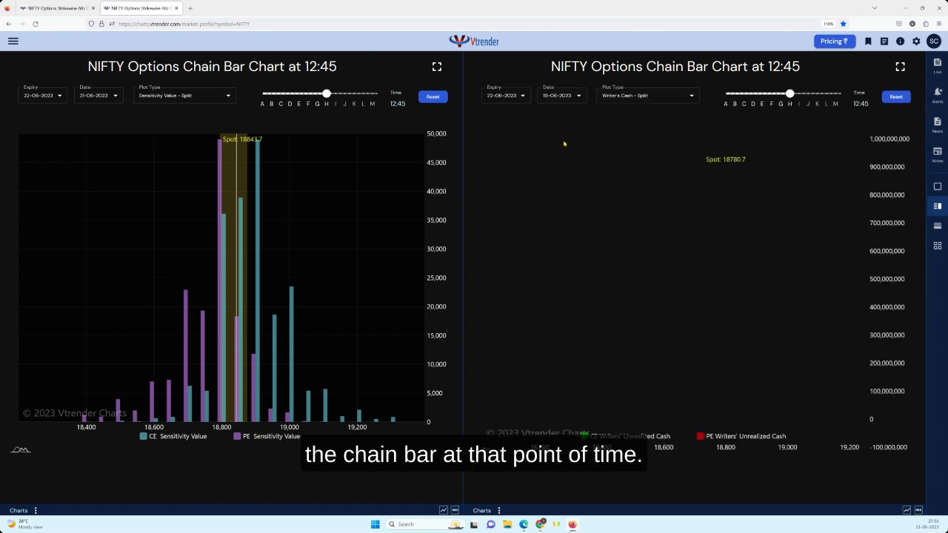
left_click(115, 96)
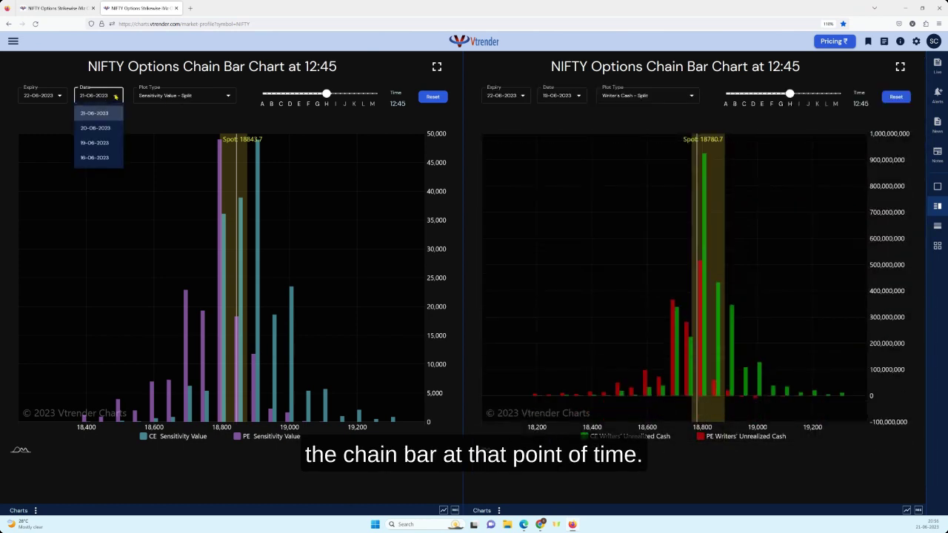
left_click(101, 148)
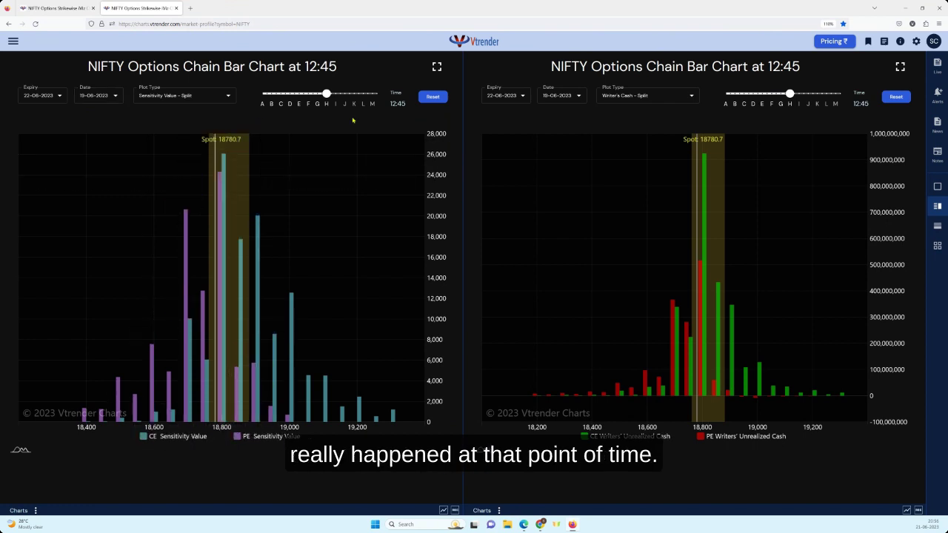
left_click(371, 95)
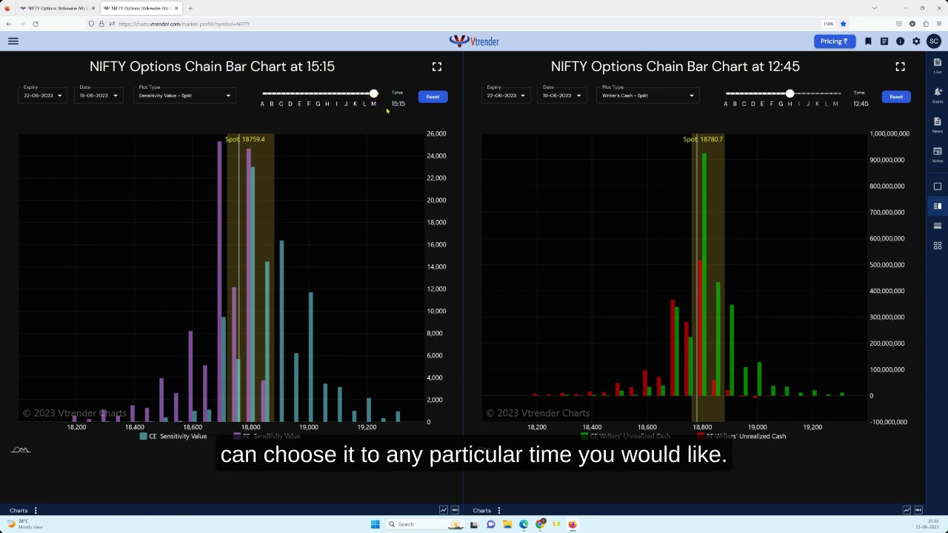
left_click(432, 97)
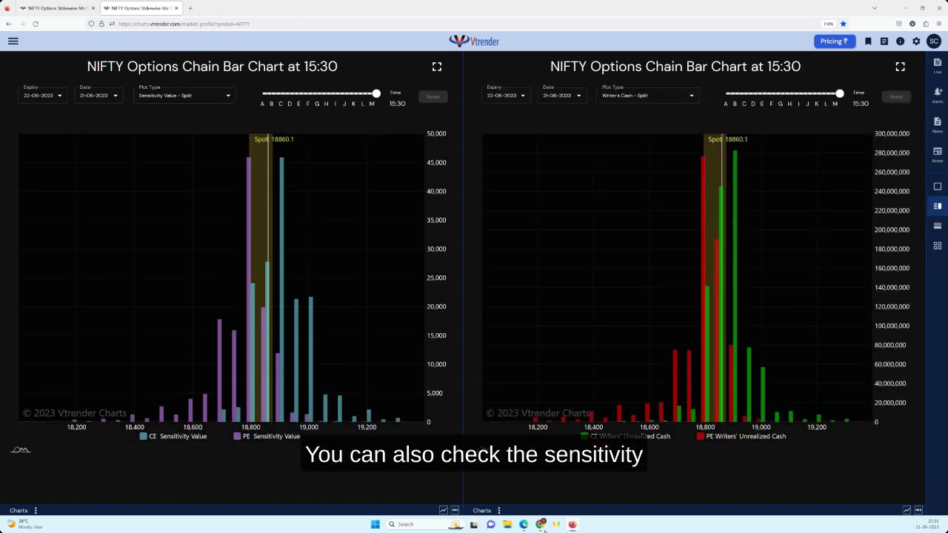
Load NF Options Strikewise oiViz Charts into the right pane
left_click(499, 511)
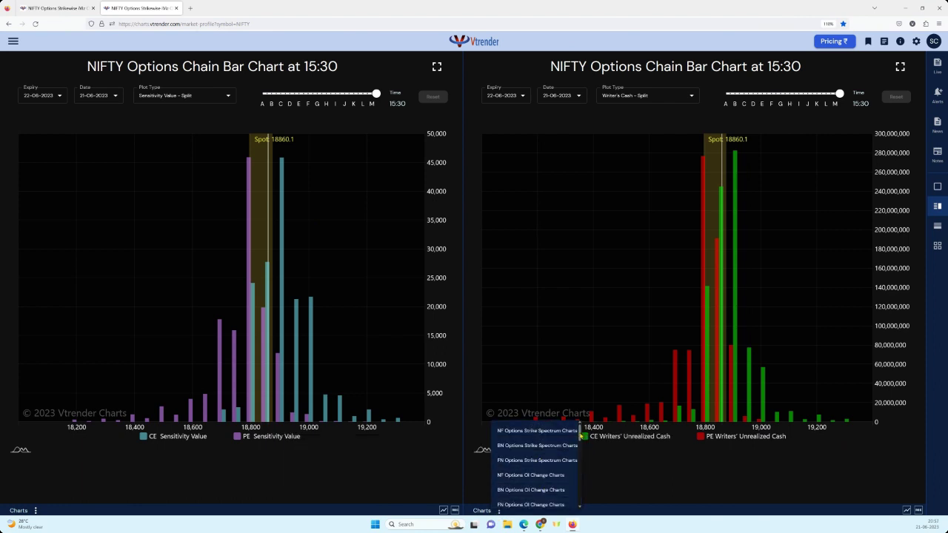
left_click_drag(581, 437, 577, 477)
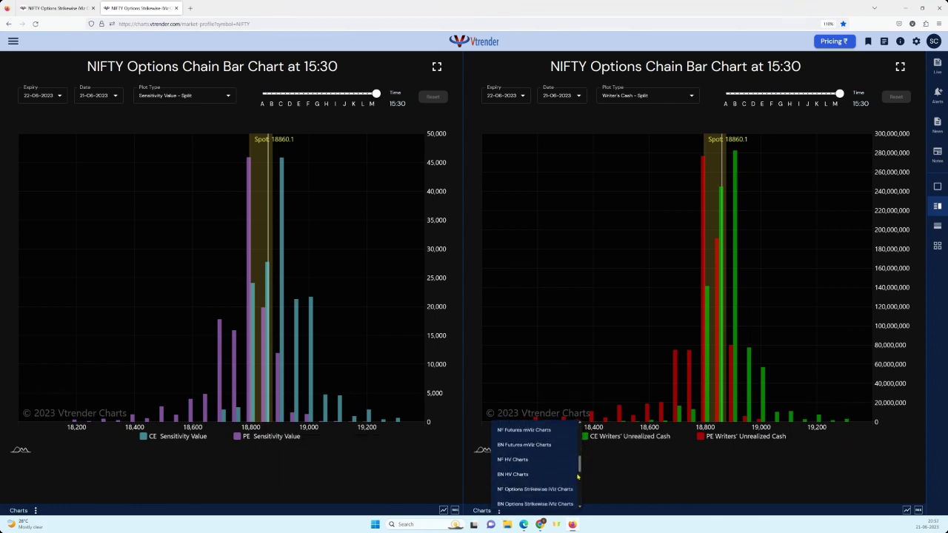
scroll(578, 476, "down", 2)
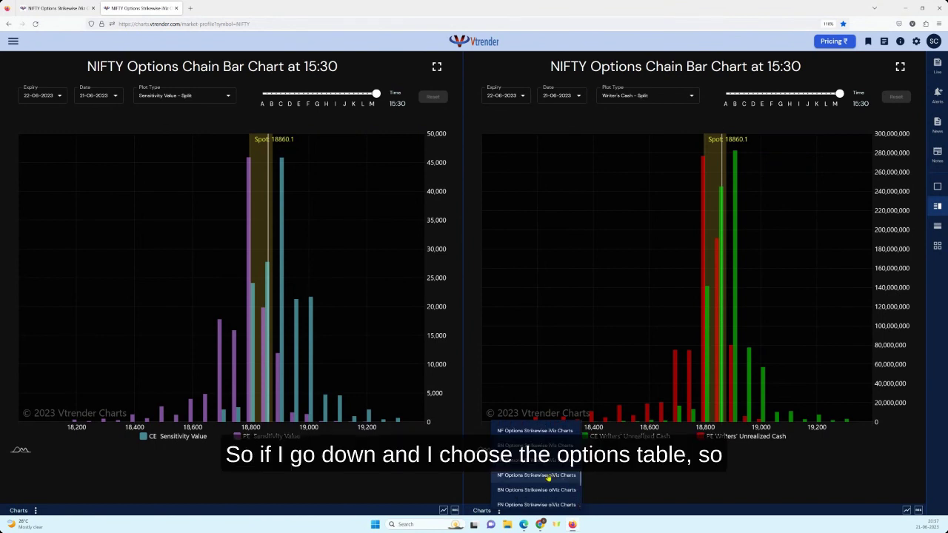
left_click(548, 476)
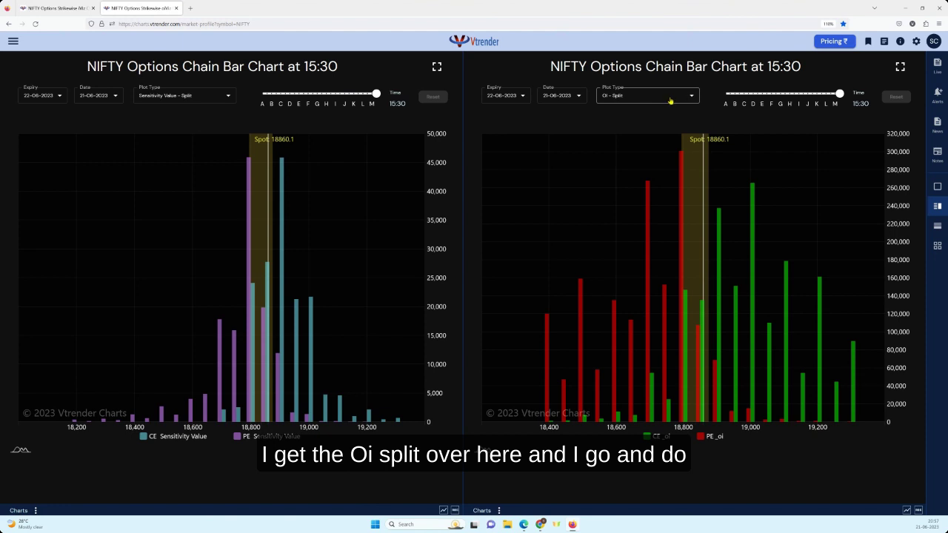
left_click(670, 100)
Set the right pane's Plot Type to OI Change - Split
left_click(644, 131)
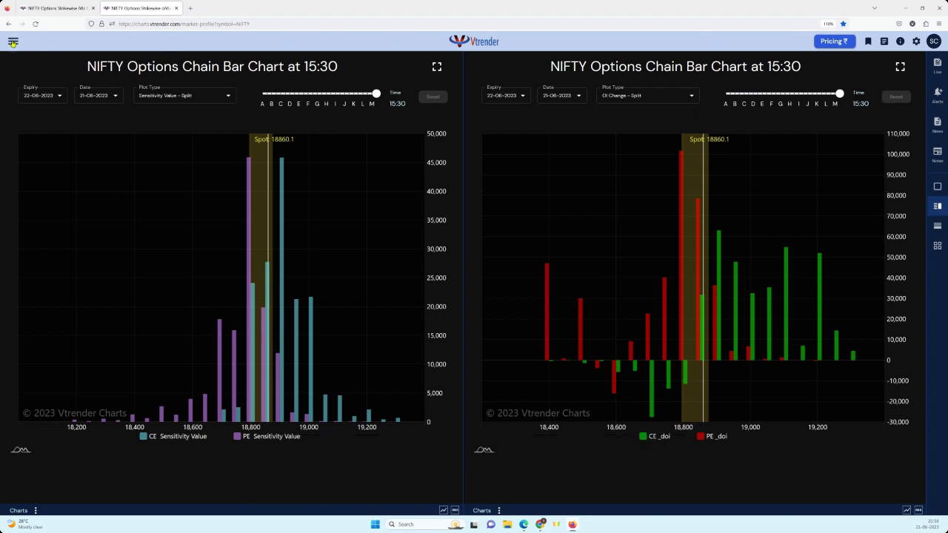
left_click(13, 42)
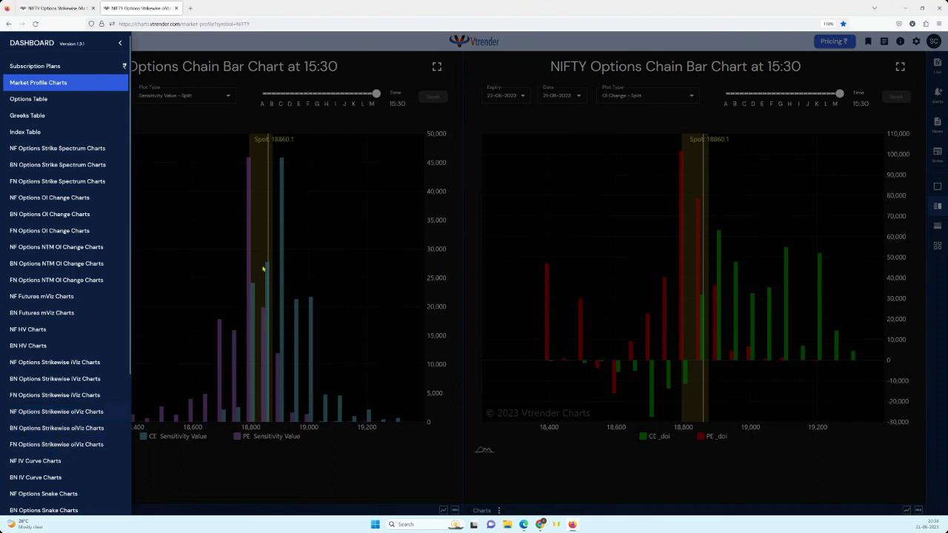
left_click(224, 230)
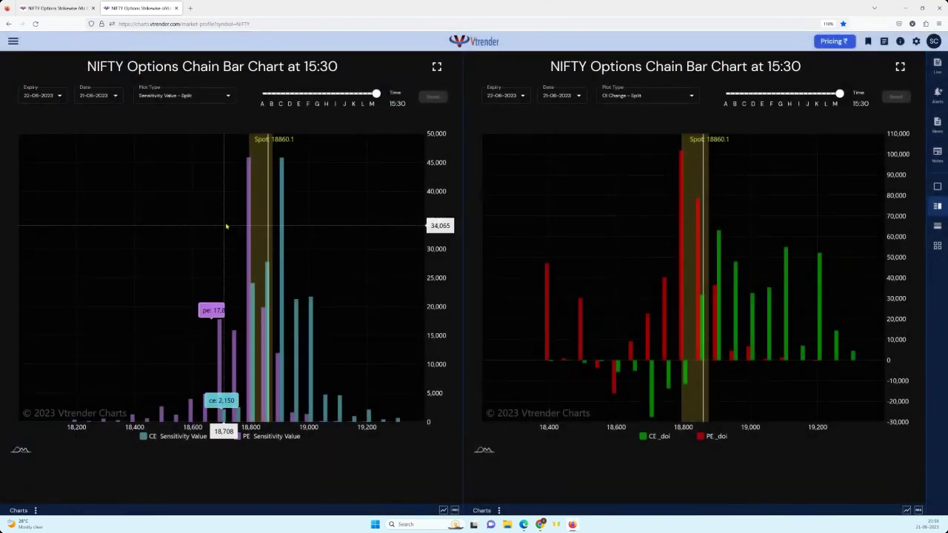